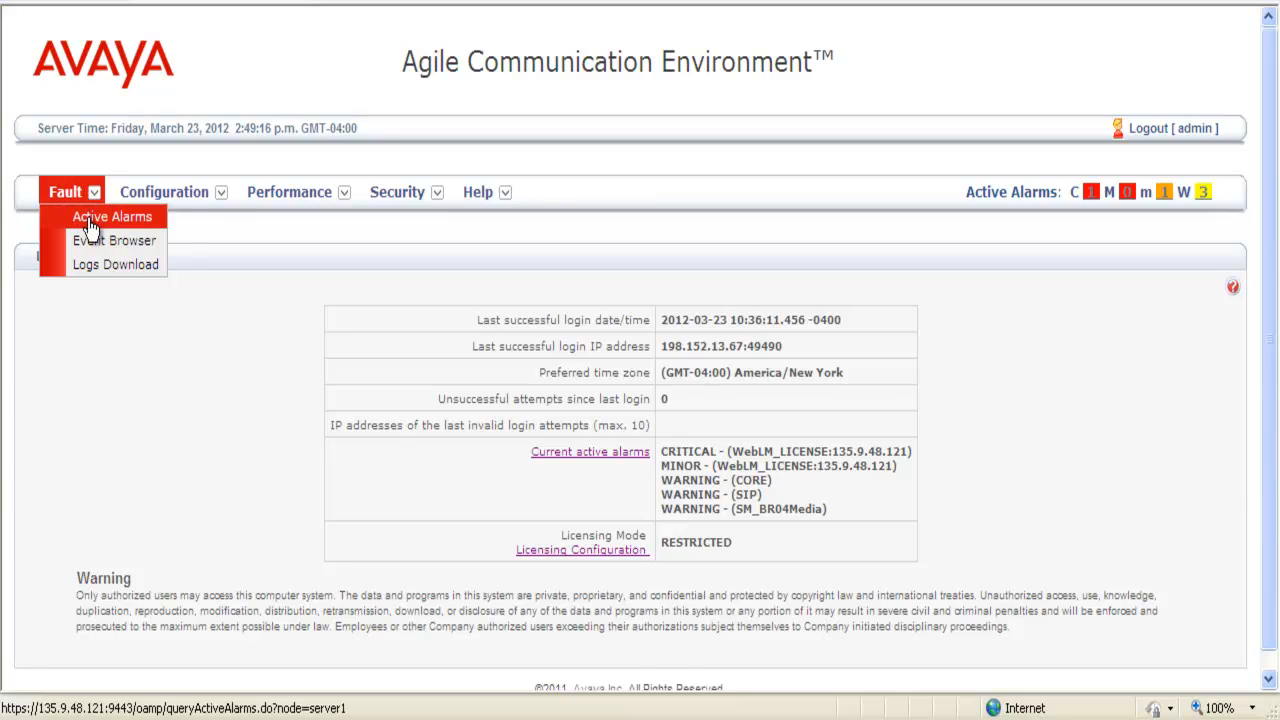
Query Active Alarms with System ID and Component ID left at All, listing five alarms
{"action": "left_click", "coordinate": [90, 222]}
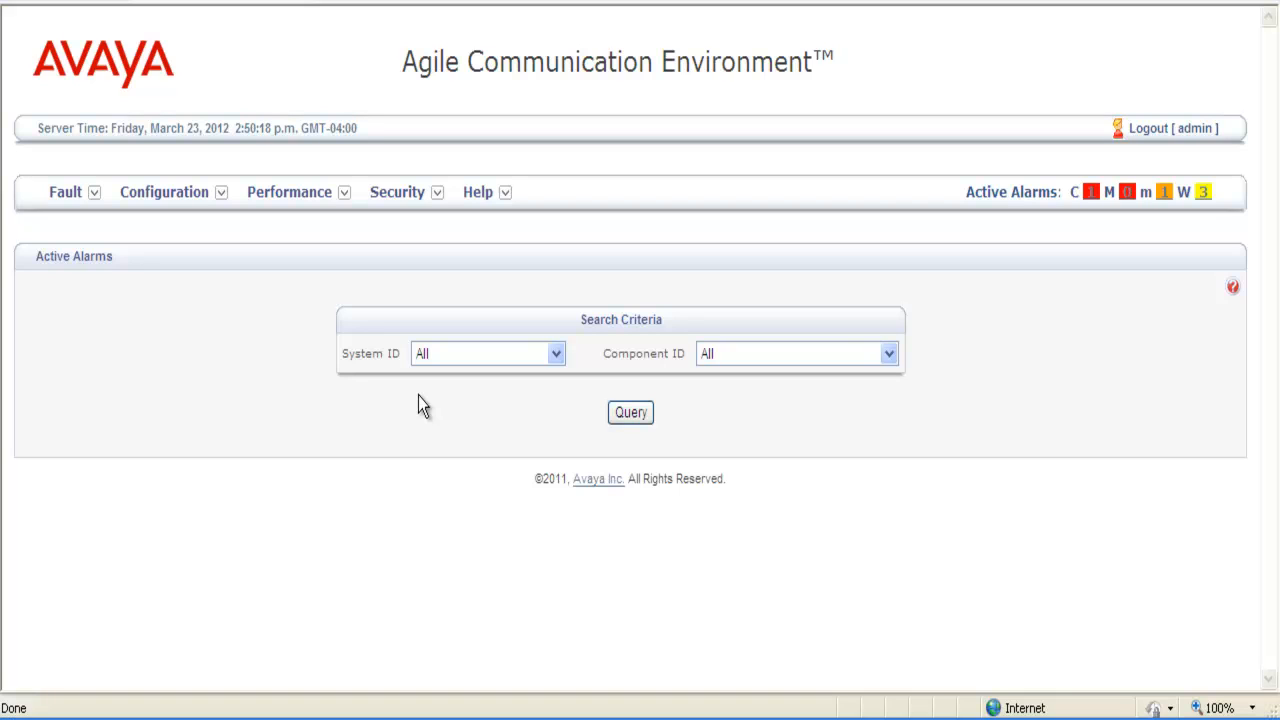
{"action": "left_click", "coordinate": [890, 354]}
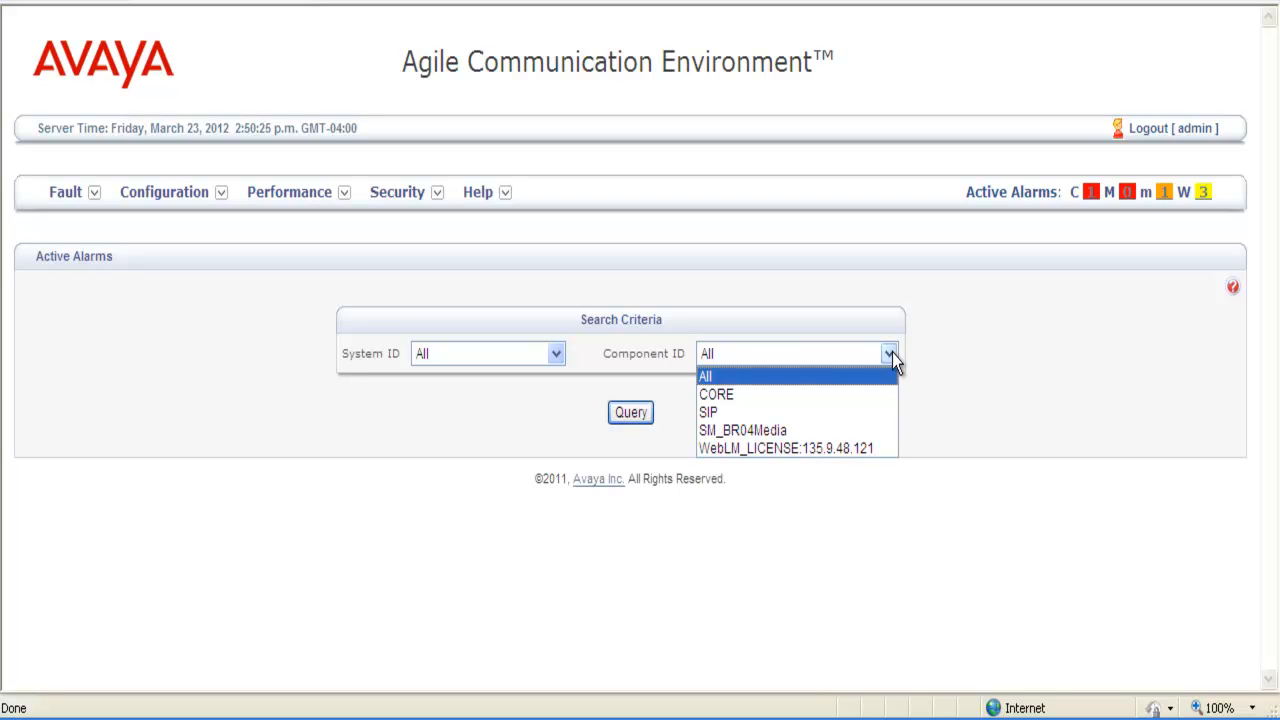
{"action": "left_click", "coordinate": [892, 353]}
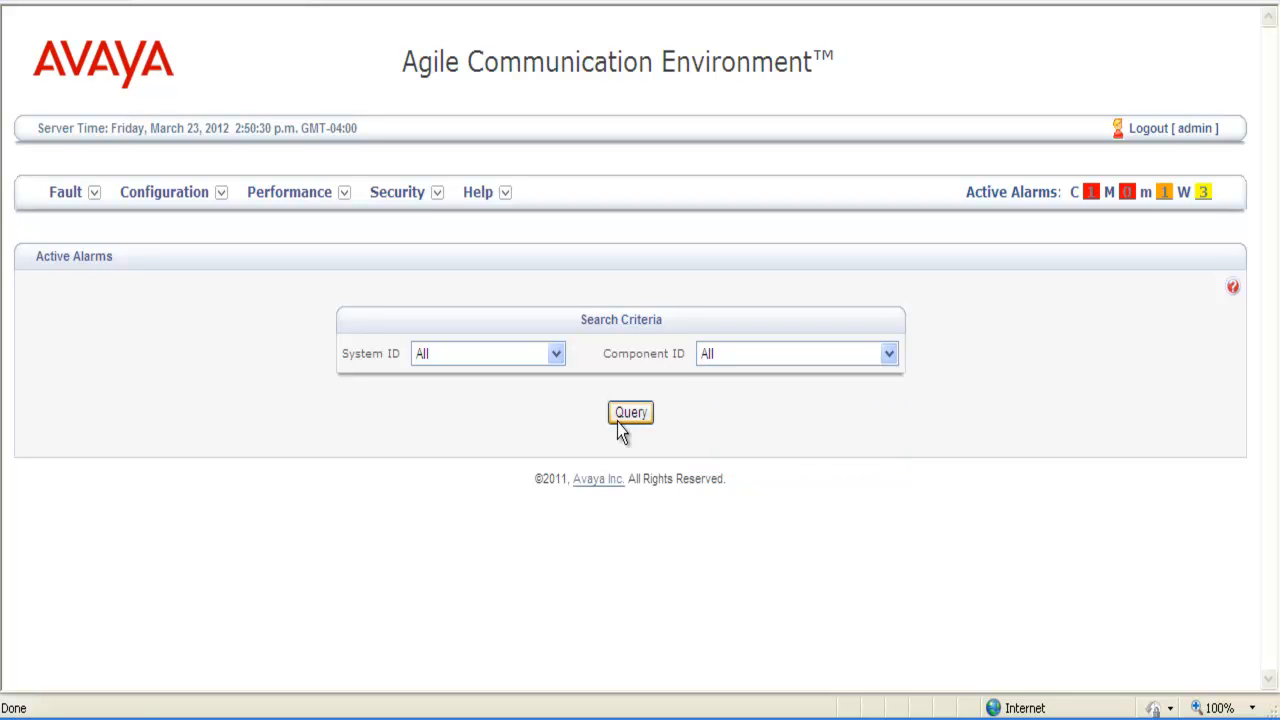
{"action": "left_click", "coordinate": [617, 422]}
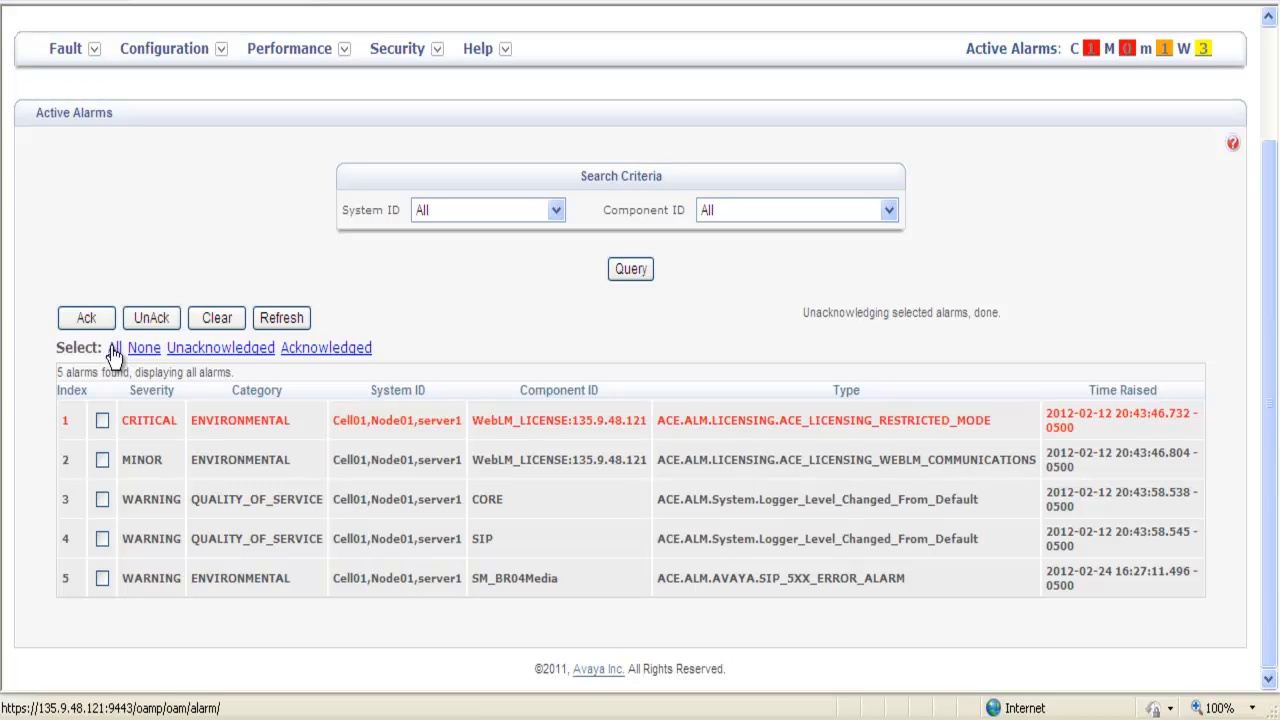
Try the All/None/Unacknowledged/Acknowledged select links, then Ack the selected MINOR WebLM alarm
{"action": "left_click", "coordinate": [113, 348]}
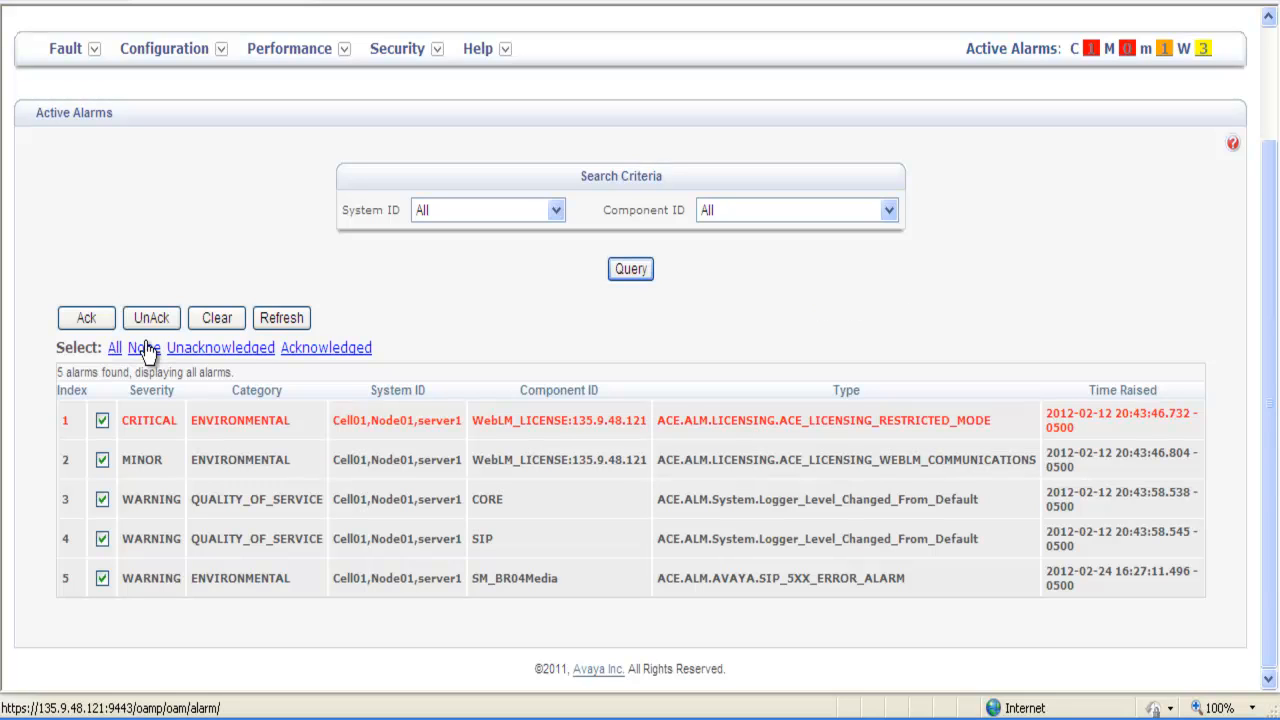
{"action": "left_click", "coordinate": [221, 347]}
{"action": "left_click", "coordinate": [305, 348]}
{"action": "left_click", "coordinate": [305, 350]}
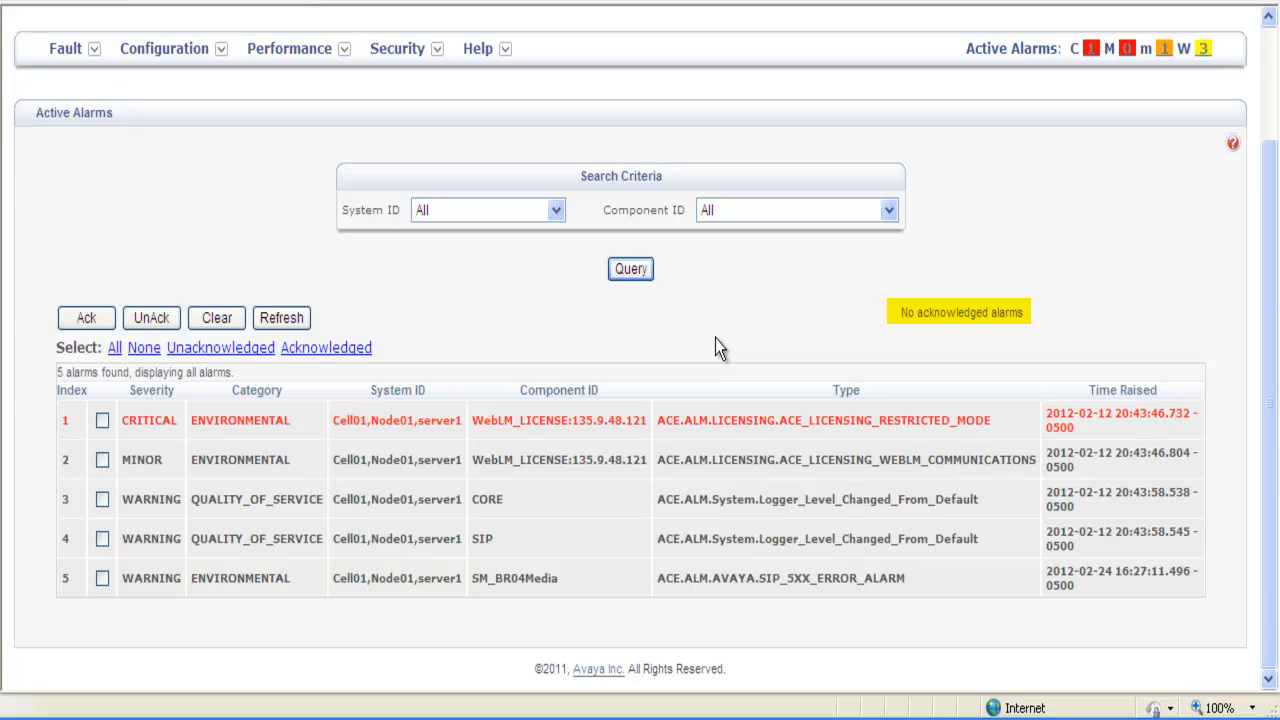
{"action": "left_click", "coordinate": [85, 318]}
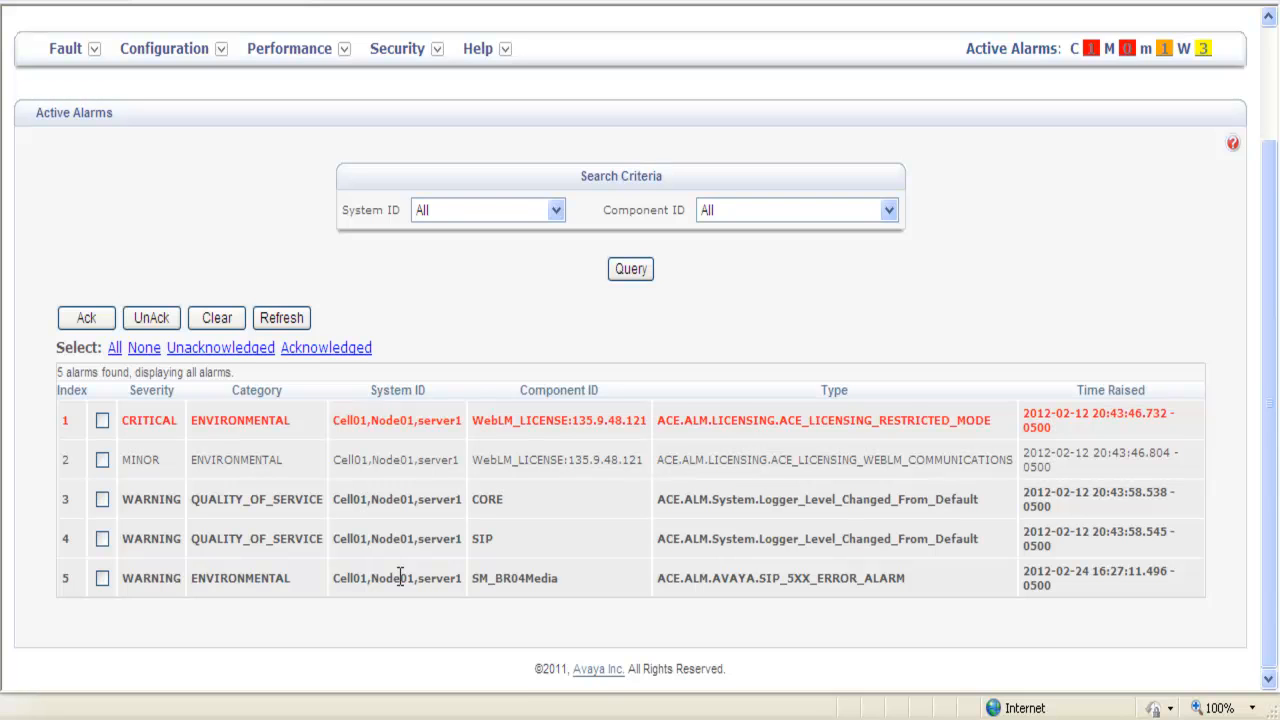
Show the SIP_5XX_ERROR_ALARM row's additional information and recovery tree link
{"action": "left_click", "coordinate": [656, 579]}
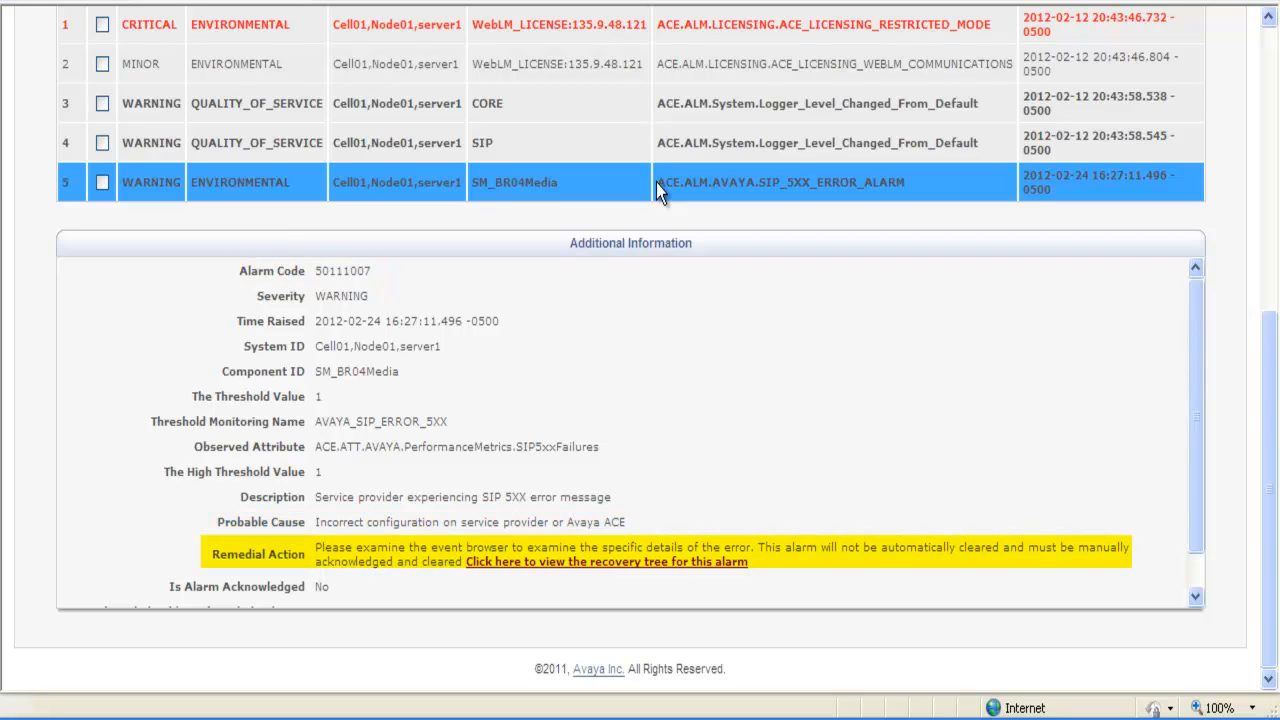
{"action": "scroll", "coordinate": [668, 456], "scroll_direction": "down", "scroll_amount": 1}
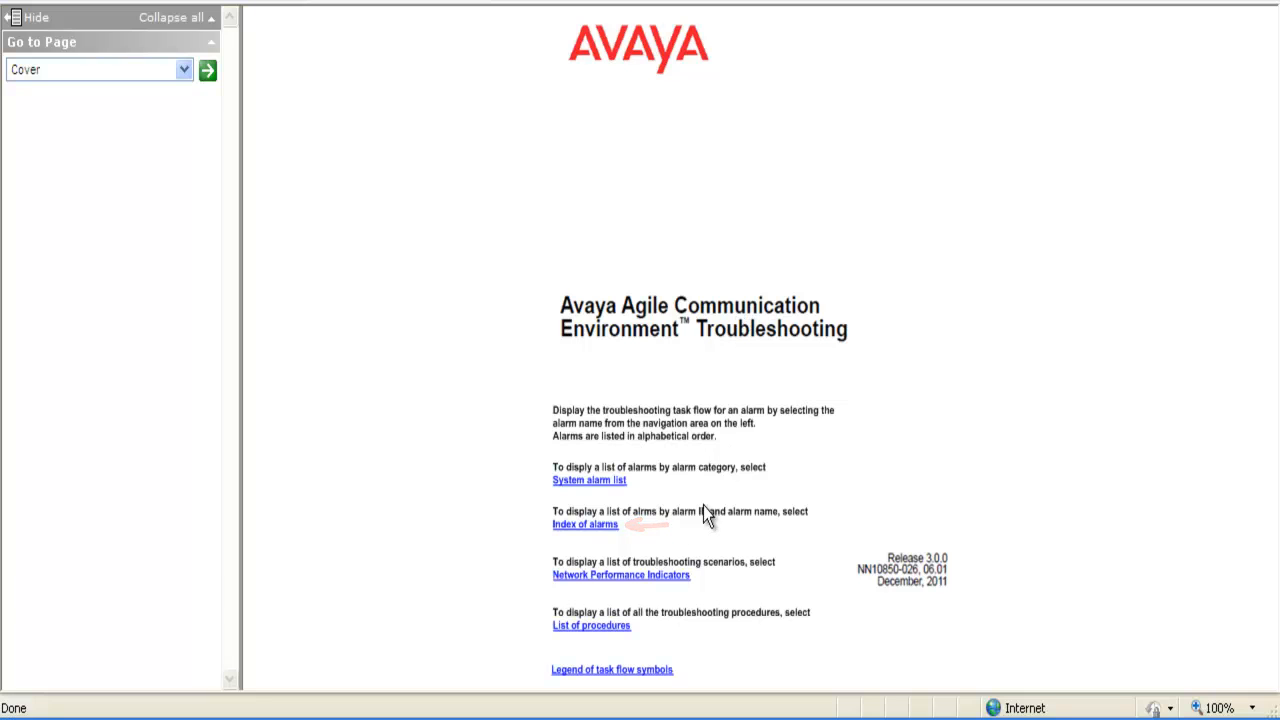
Look up alarm 50111007 SIP 5XX error in the troubleshooting guide's index of alarms
{"action": "left_click", "coordinate": [588, 524]}
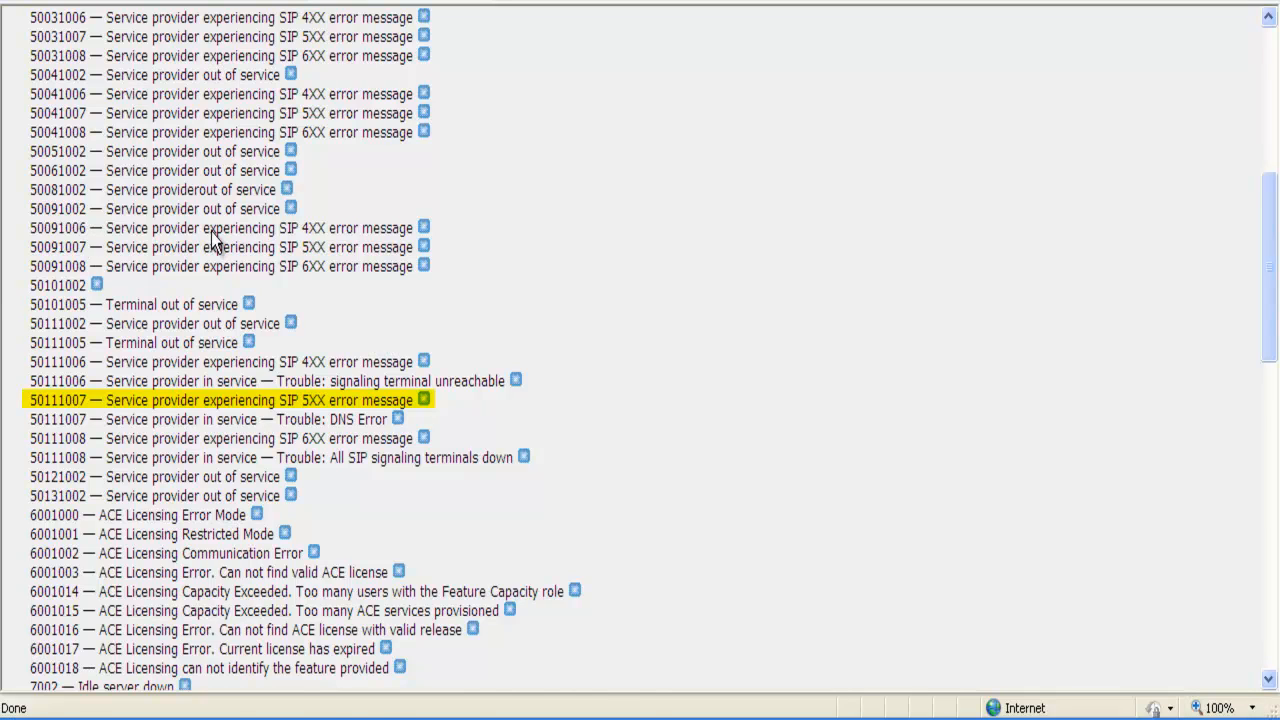
{"action": "left_click", "coordinate": [424, 247]}
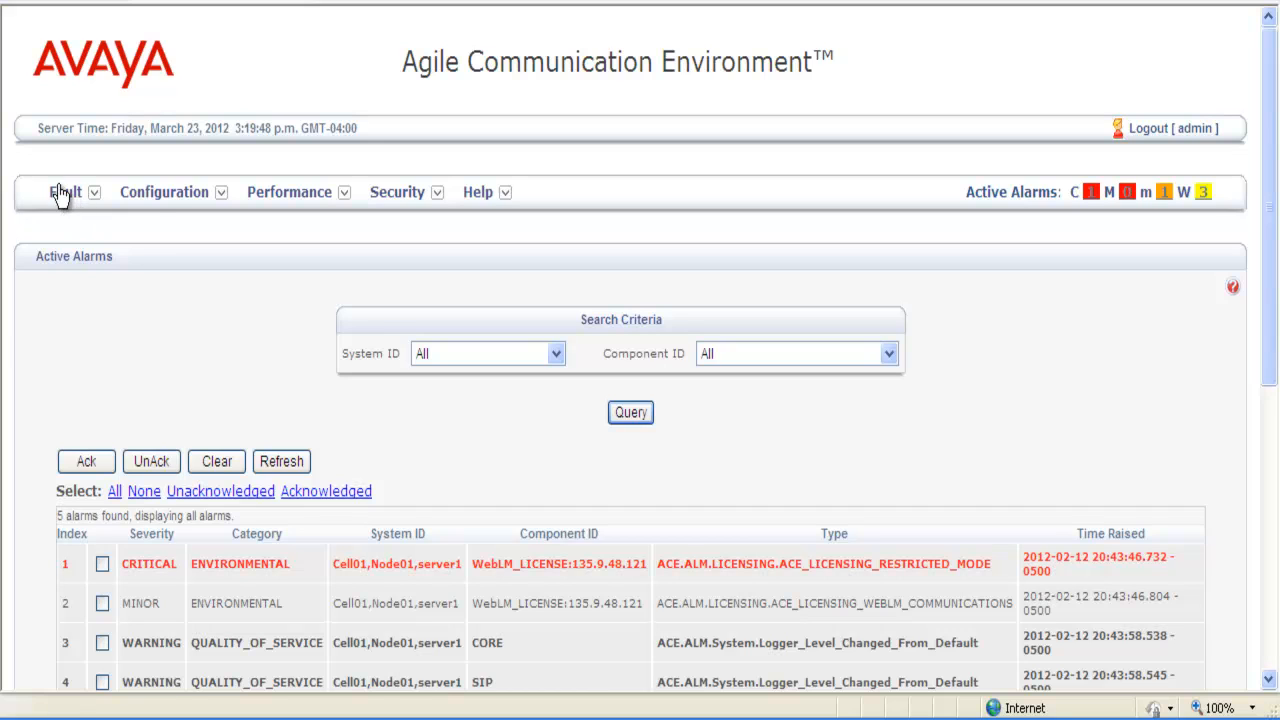
Show Fault > Logs Download with the Metric Data tab listing the 21 metric log files
{"action": "left_click", "coordinate": [62, 194]}
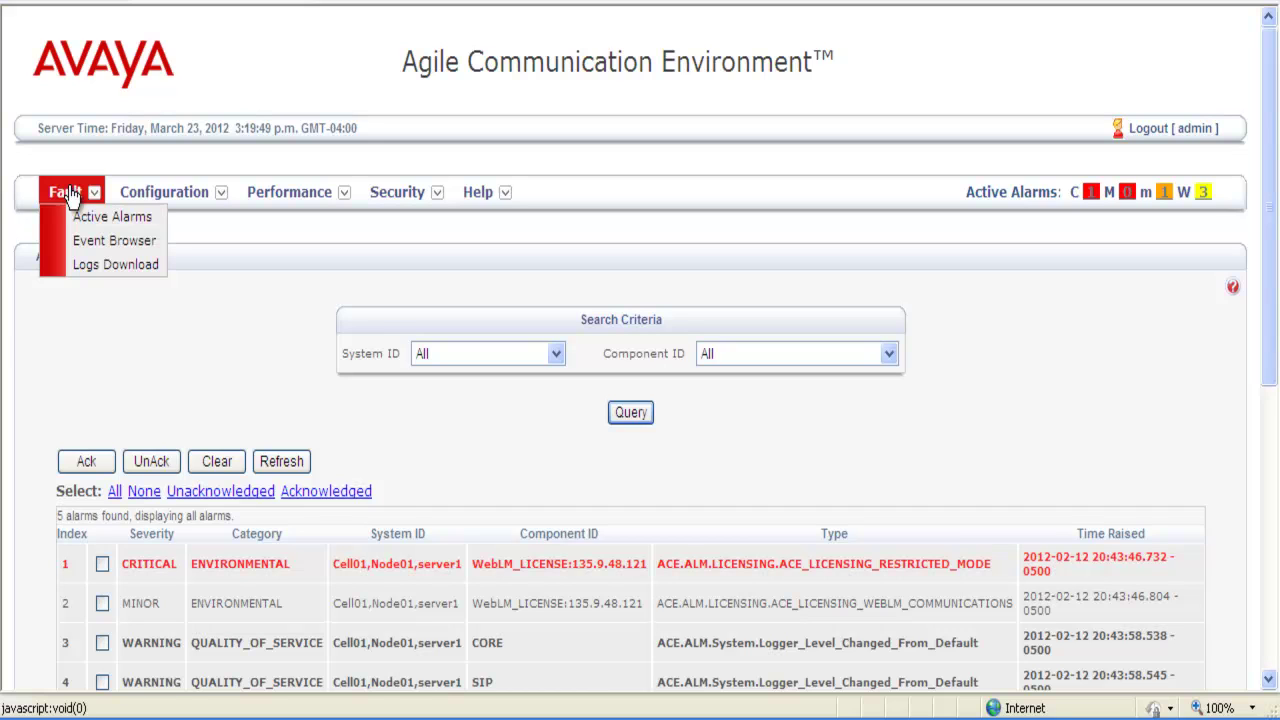
{"action": "left_click", "coordinate": [93, 268]}
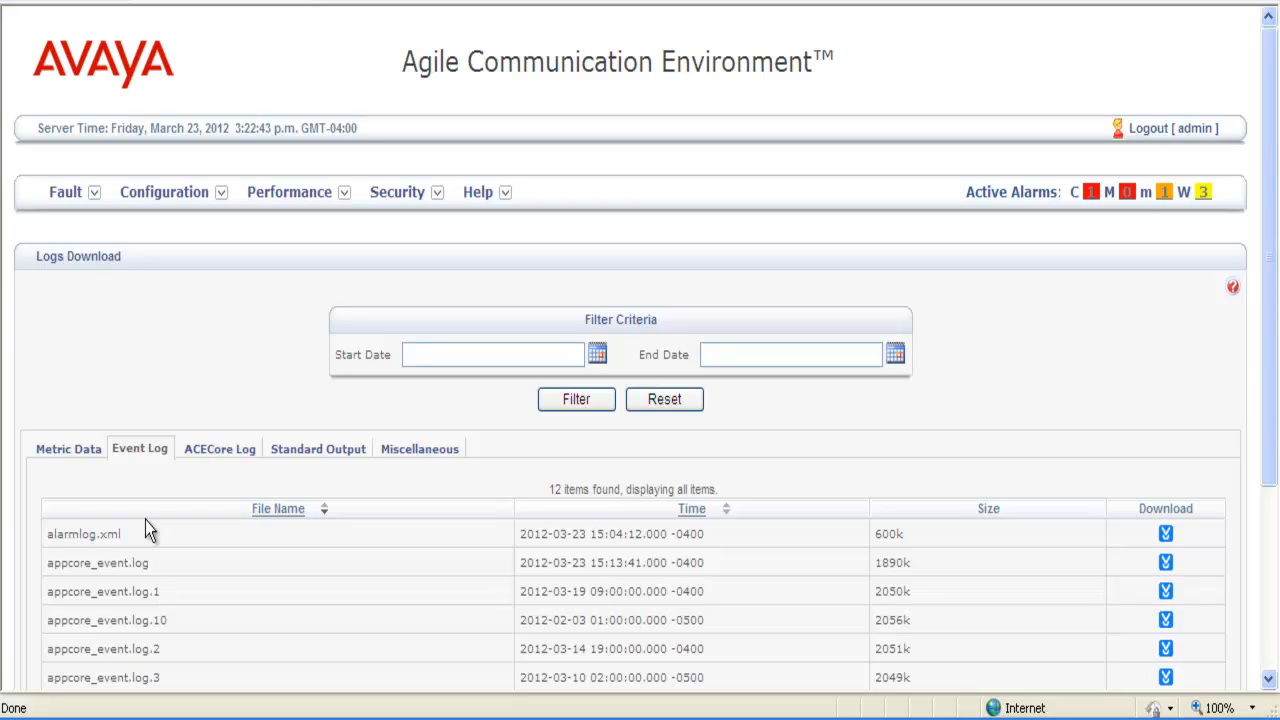
{"action": "left_click", "coordinate": [68, 452]}
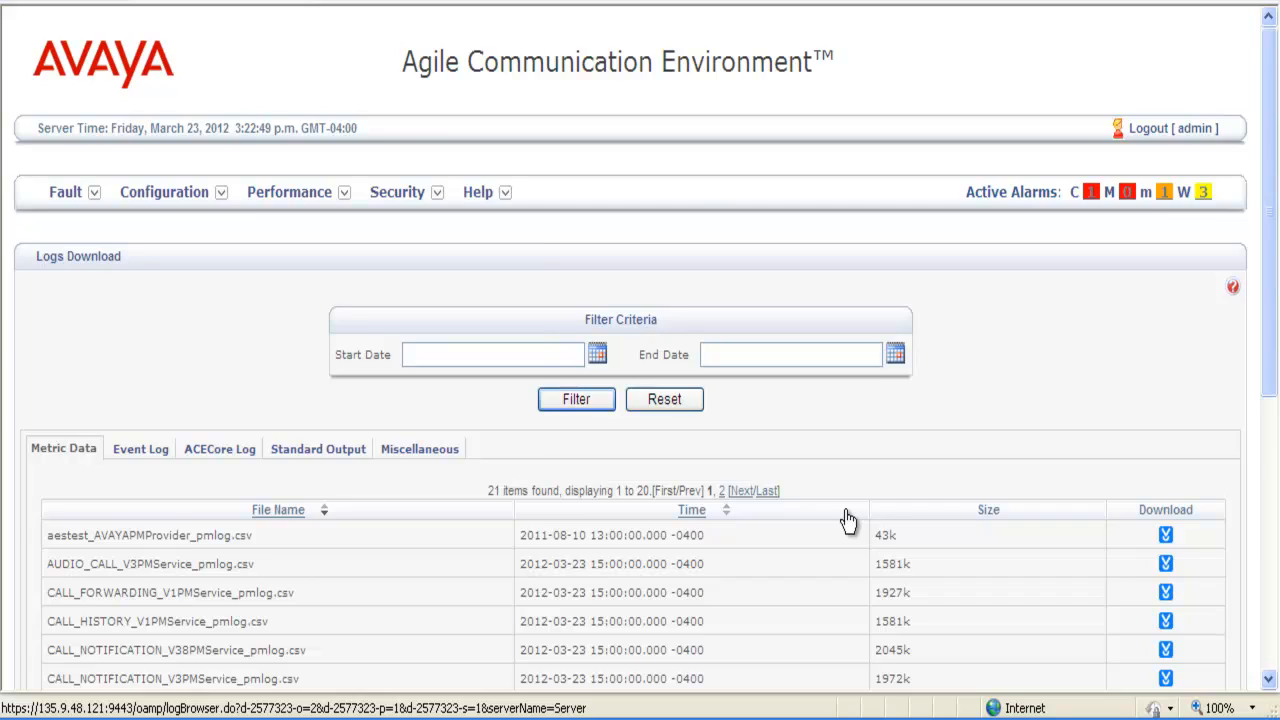
{"action": "scroll", "coordinate": [848, 520], "scroll_direction": "down", "scroll_amount": 3}
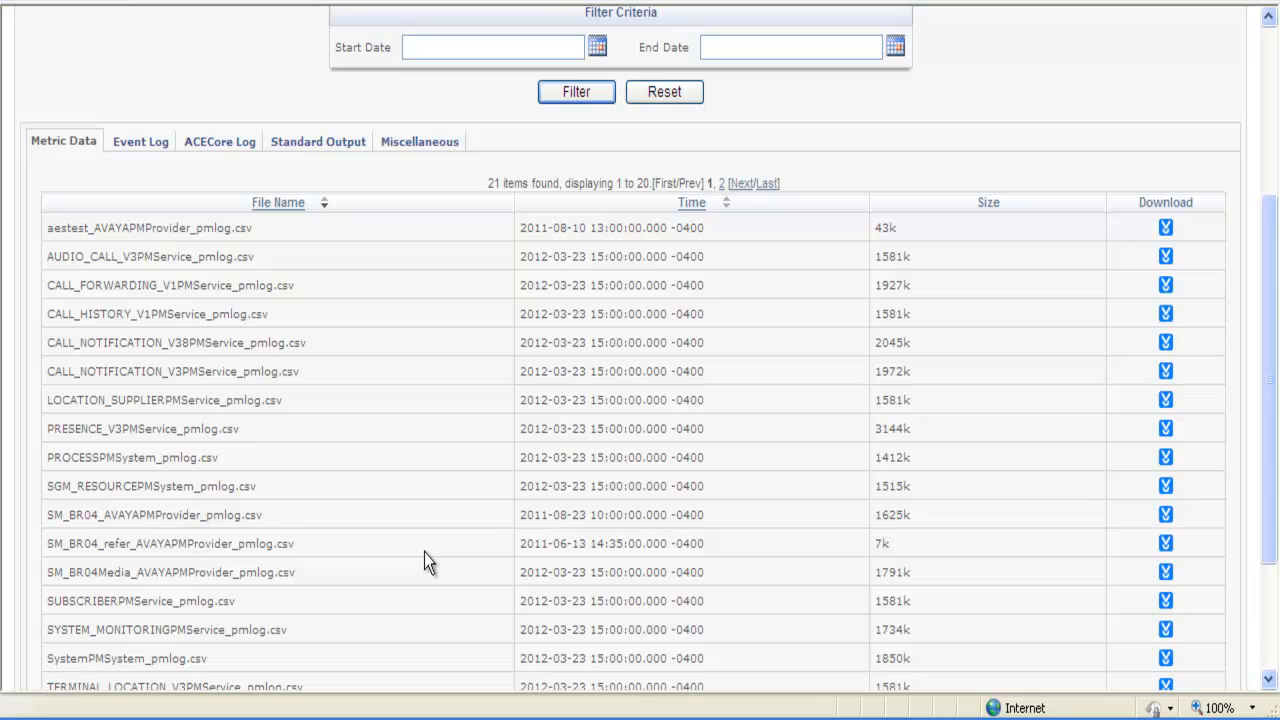
{"action": "scroll", "coordinate": [424, 552], "scroll_direction": "up", "scroll_amount": 3}
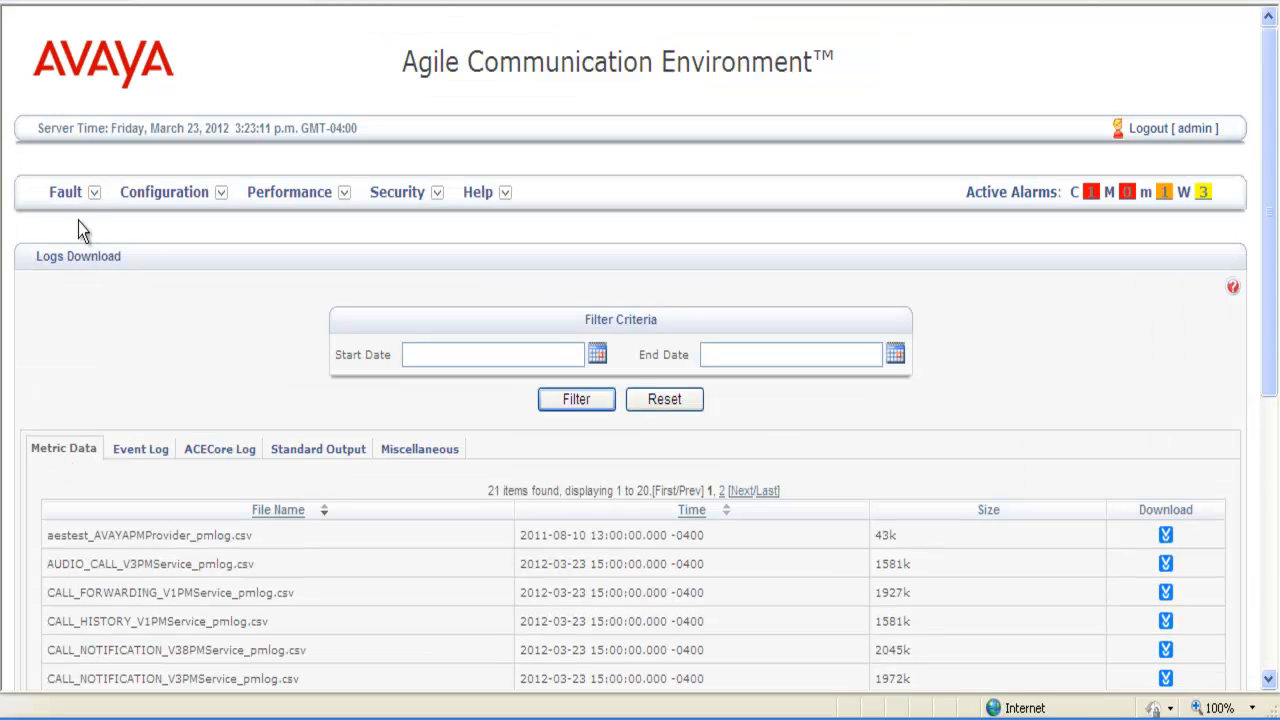
{"action": "left_click", "coordinate": [62, 195]}
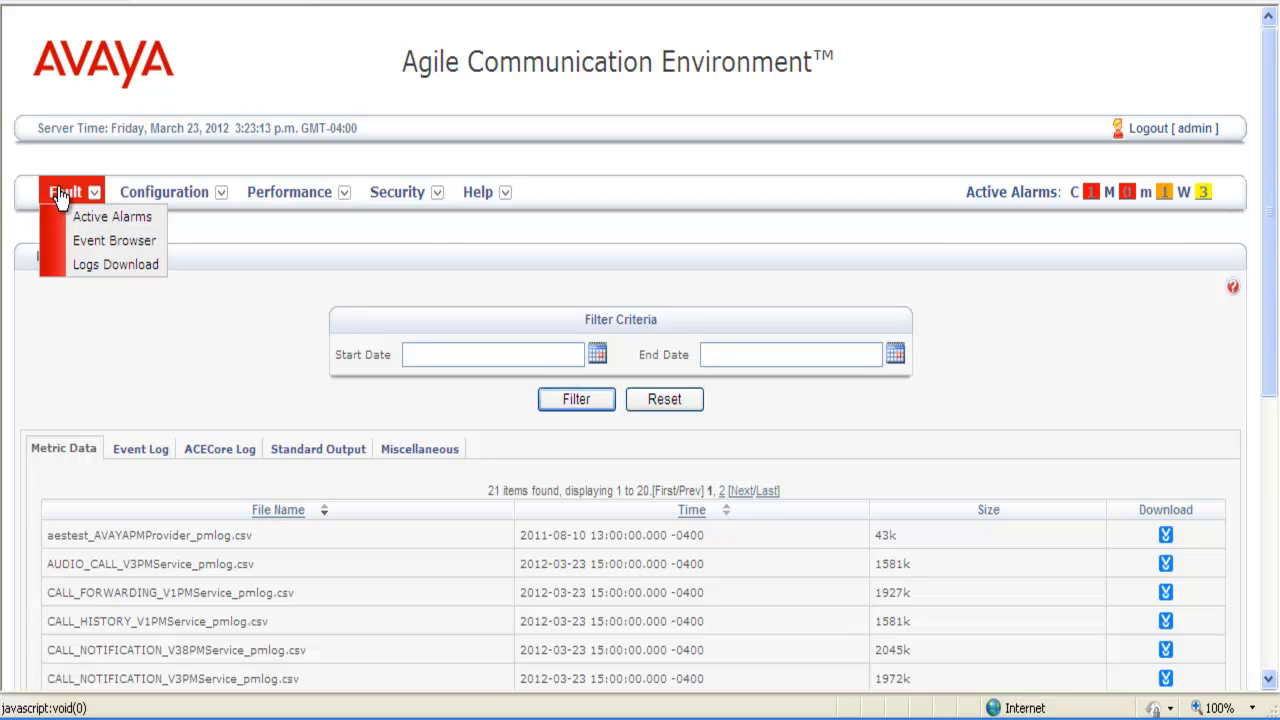
Visit Active Alarms, then bring up Fault > Event Browser with its default search criteria
{"action": "left_click", "coordinate": [112, 216]}
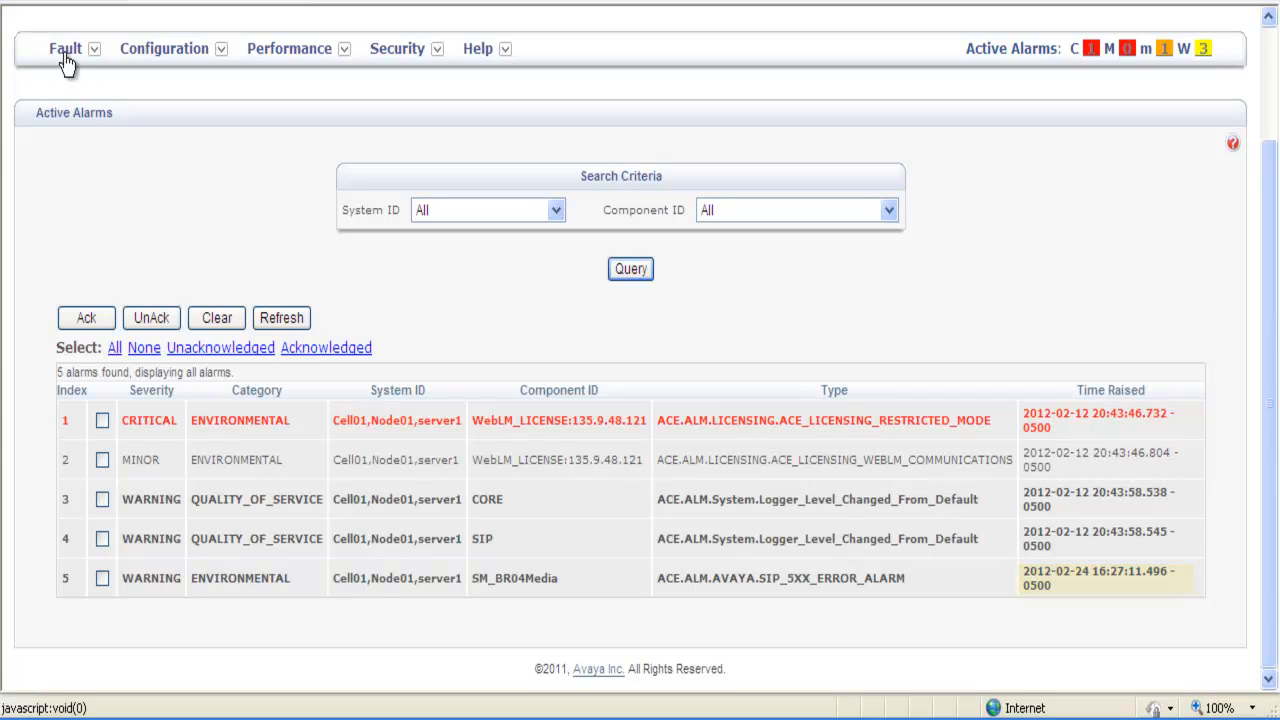
{"action": "left_click", "coordinate": [66, 50]}
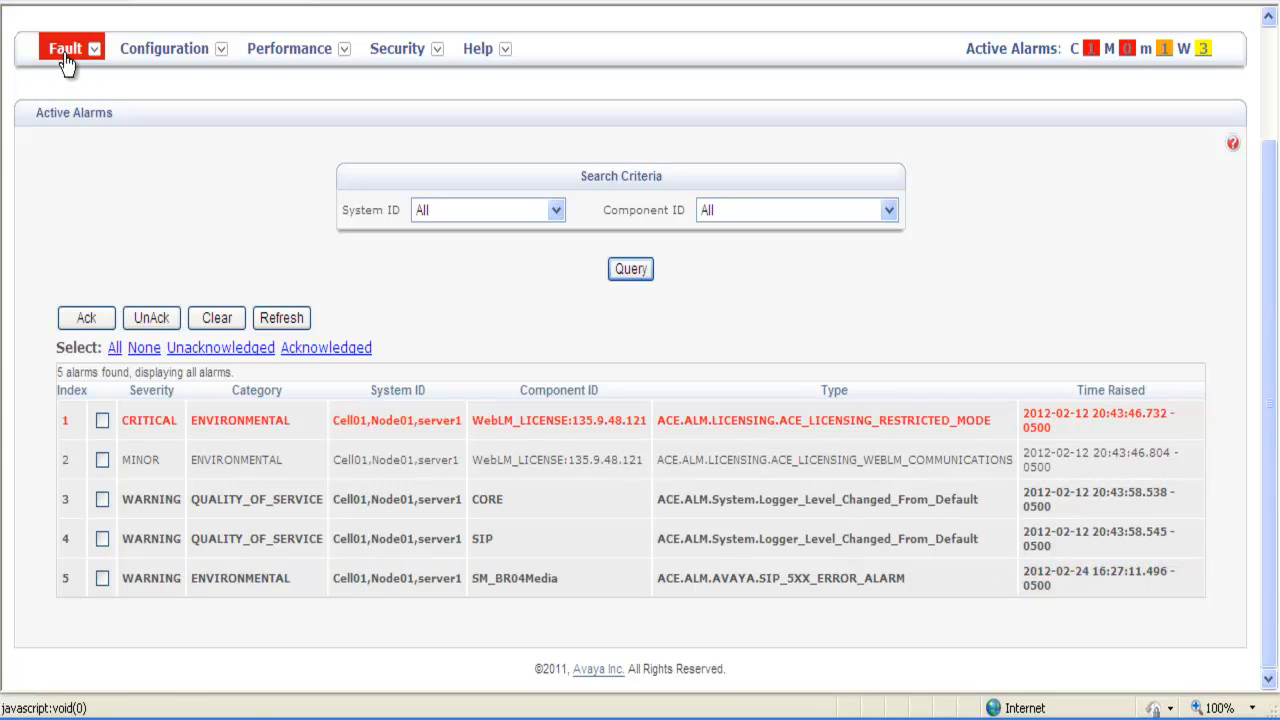
{"action": "left_click", "coordinate": [95, 100]}
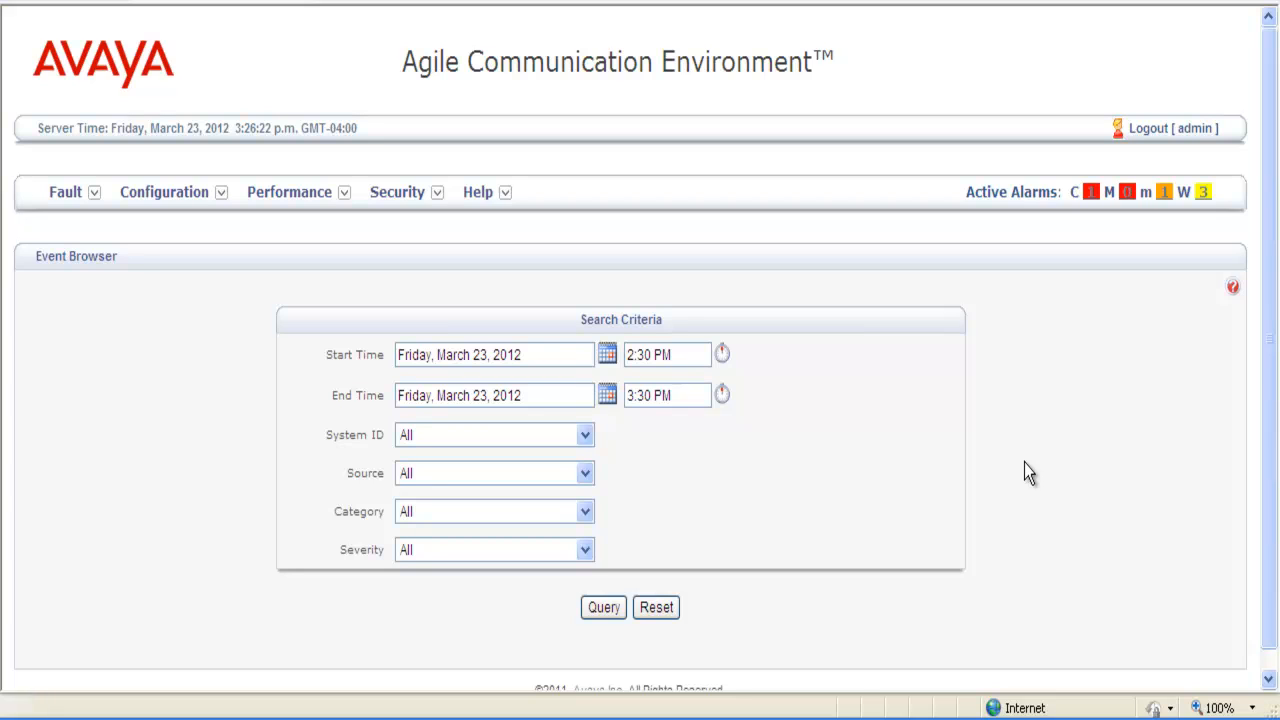
Set the event search window from February 24 at 4:00 PM to 4:30 PM end time
{"action": "left_click", "coordinate": [608, 355]}
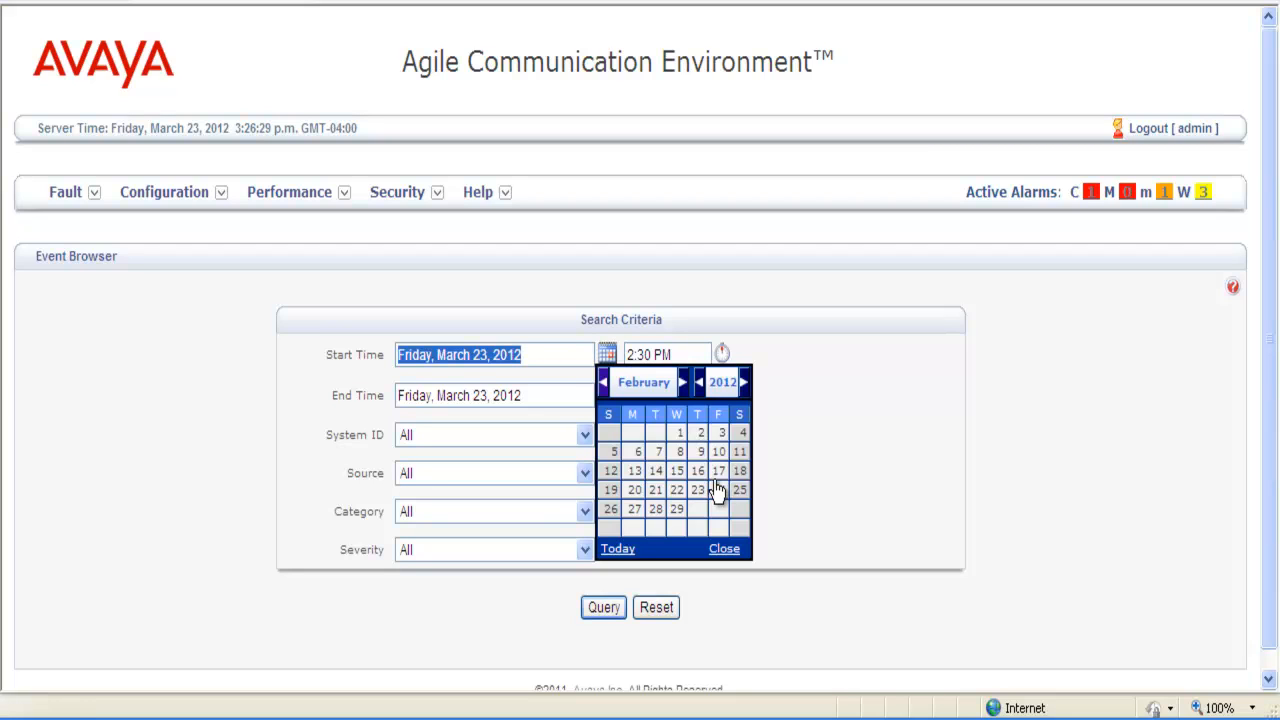
{"action": "left_click", "coordinate": [718, 490]}
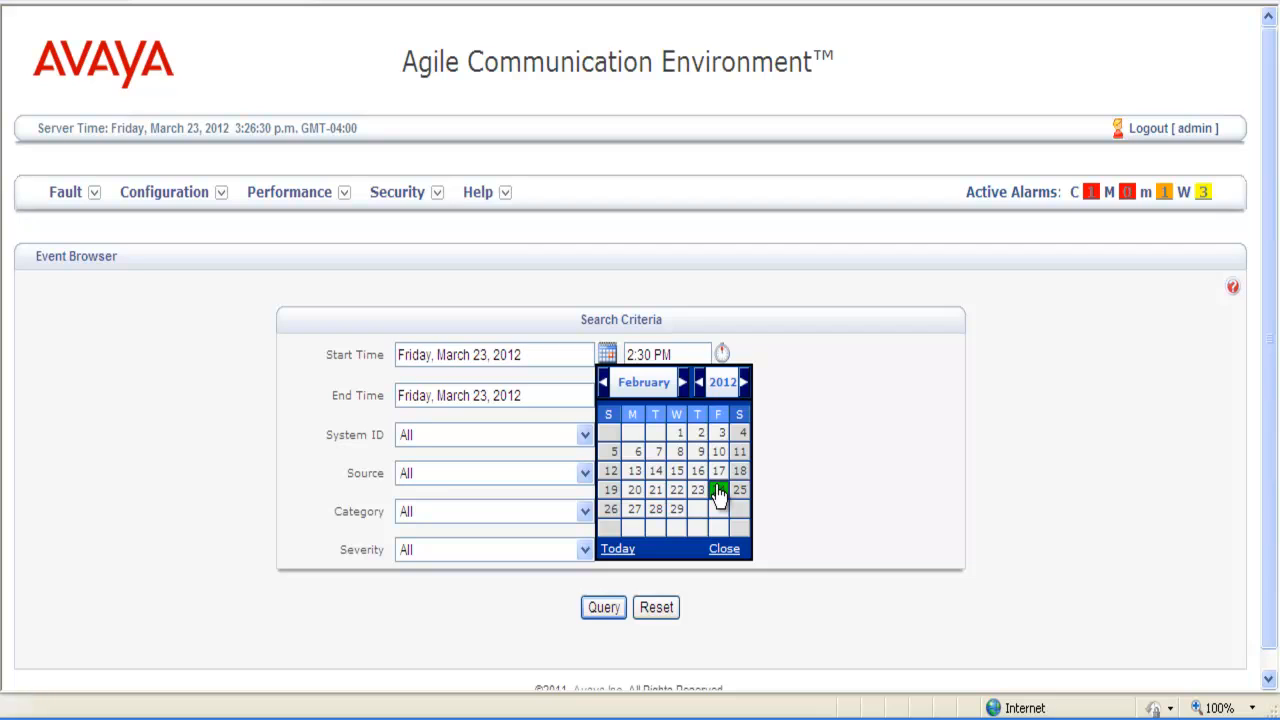
{"action": "left_click", "coordinate": [718, 490]}
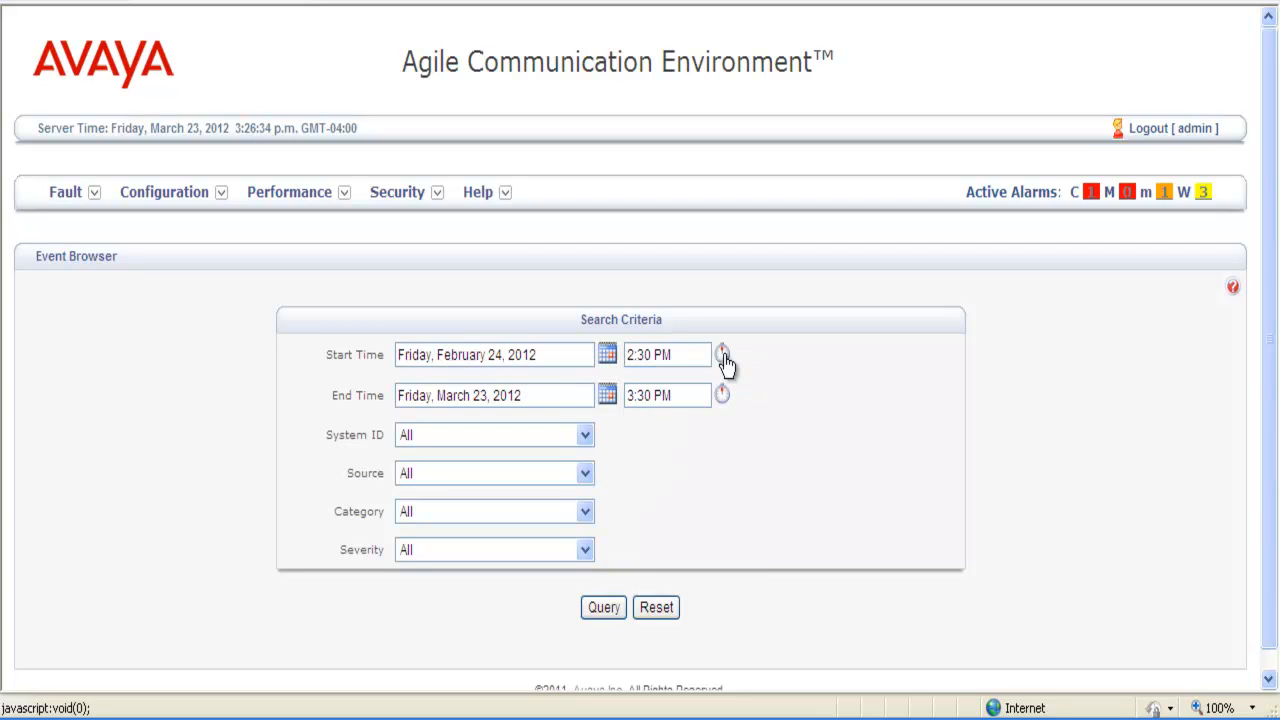
{"action": "left_click", "coordinate": [723, 356]}
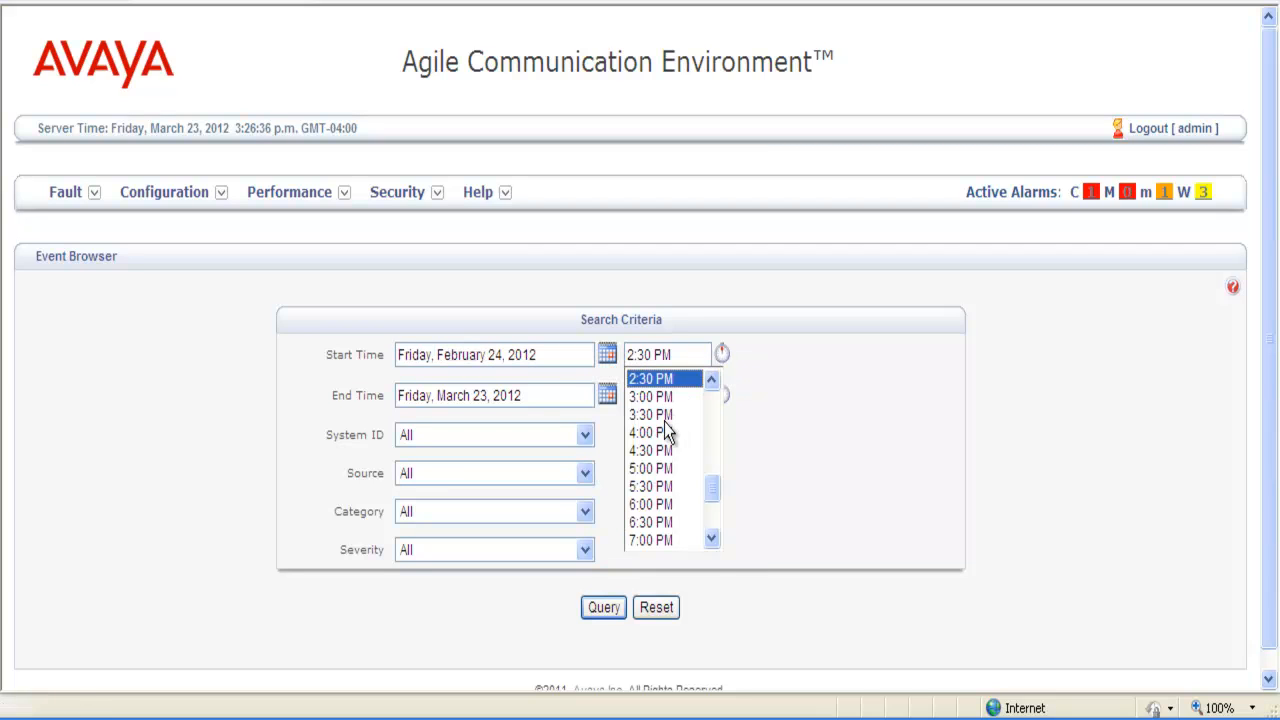
{"action": "left_click", "coordinate": [664, 432]}
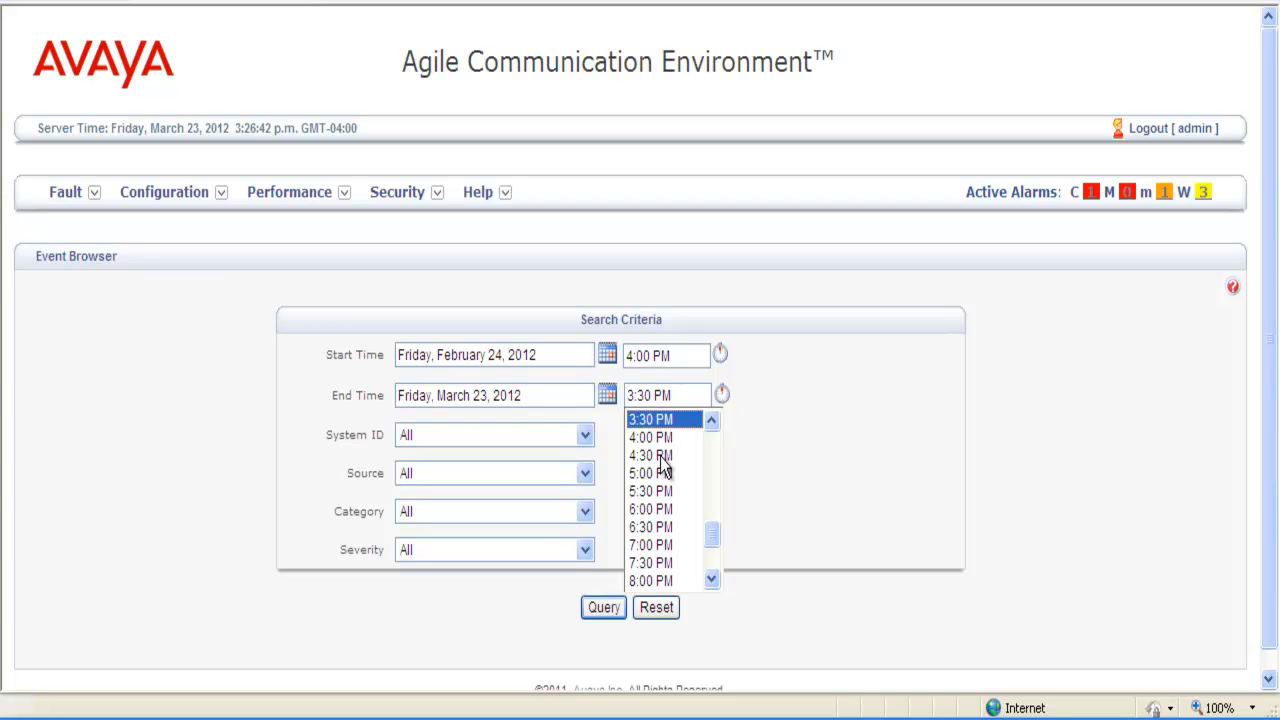
{"action": "left_click", "coordinate": [655, 456]}
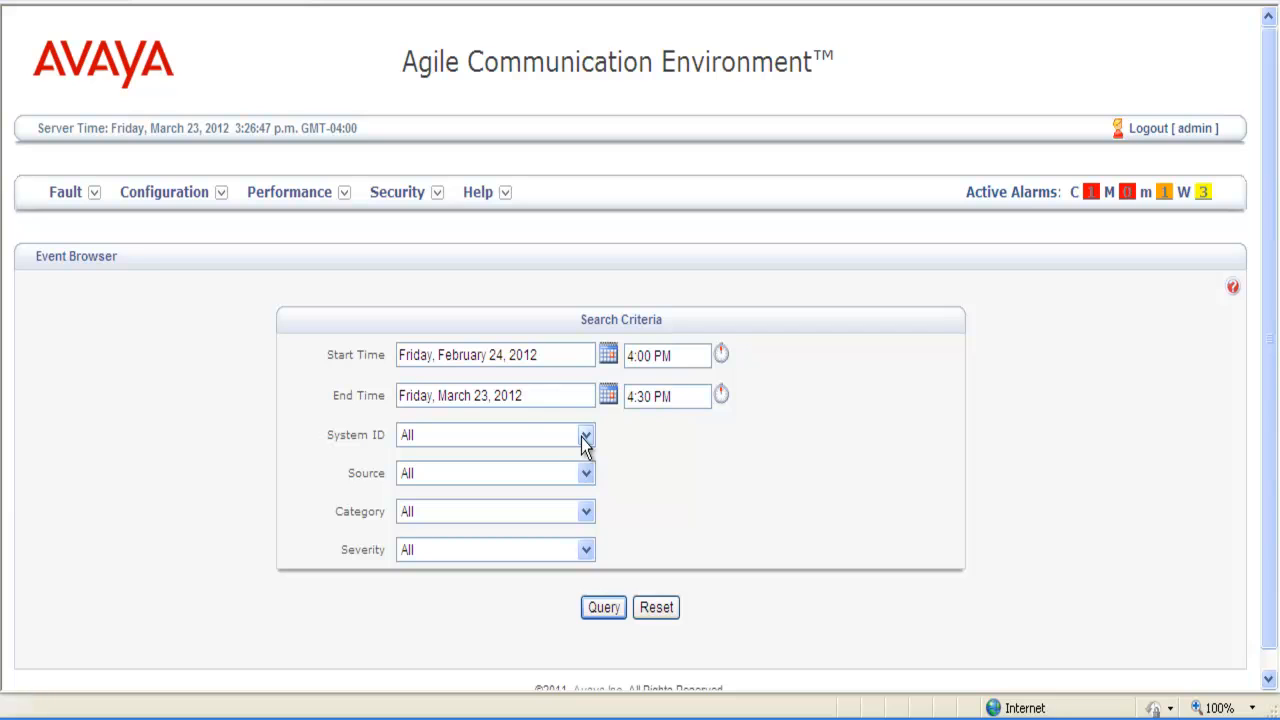
Keep source and category at All, filter Severity to Warning, and run the query
{"action": "left_click", "coordinate": [586, 473]}
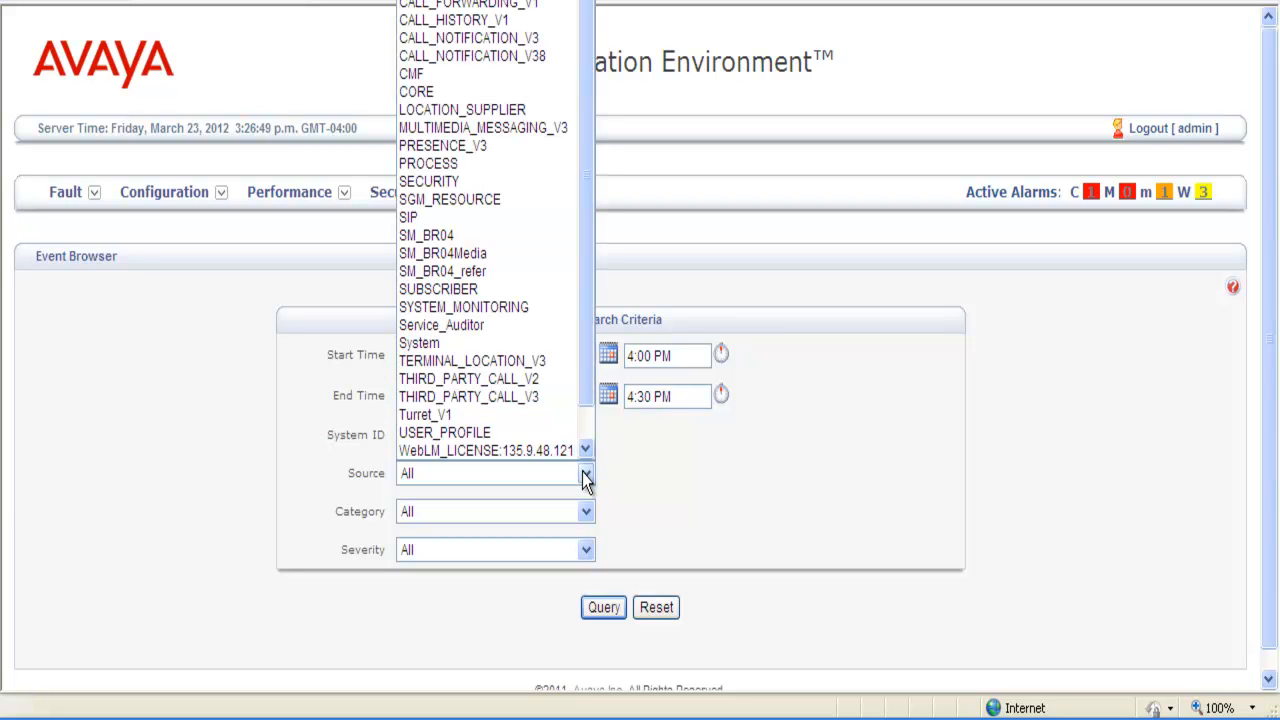
{"action": "left_click", "coordinate": [586, 476]}
{"action": "left_click", "coordinate": [586, 512]}
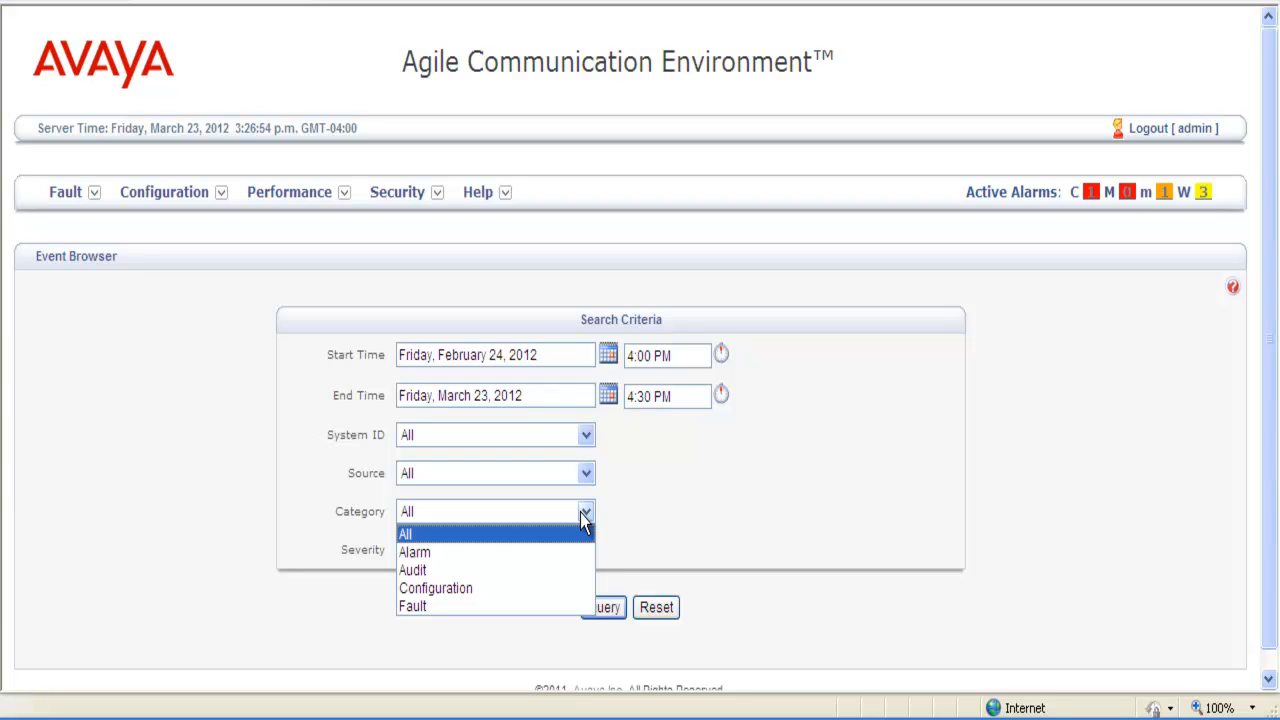
{"action": "left_click", "coordinate": [584, 518]}
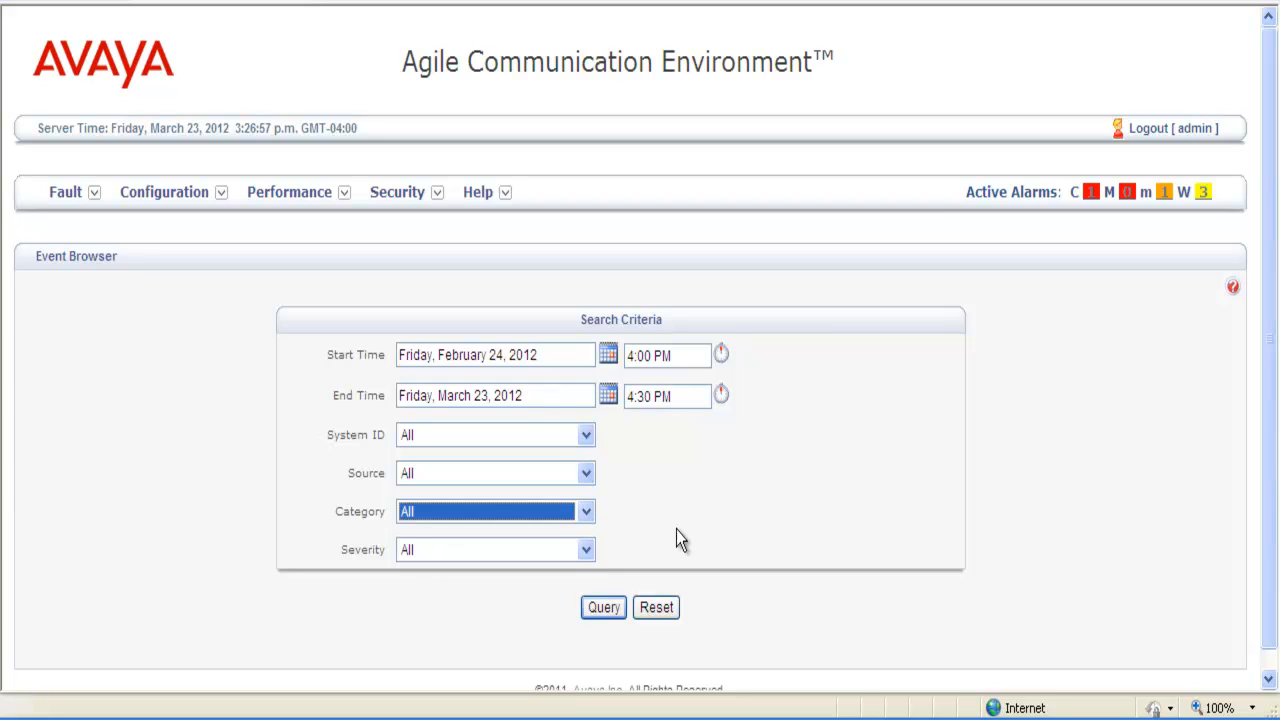
{"action": "left_click", "coordinate": [586, 550]}
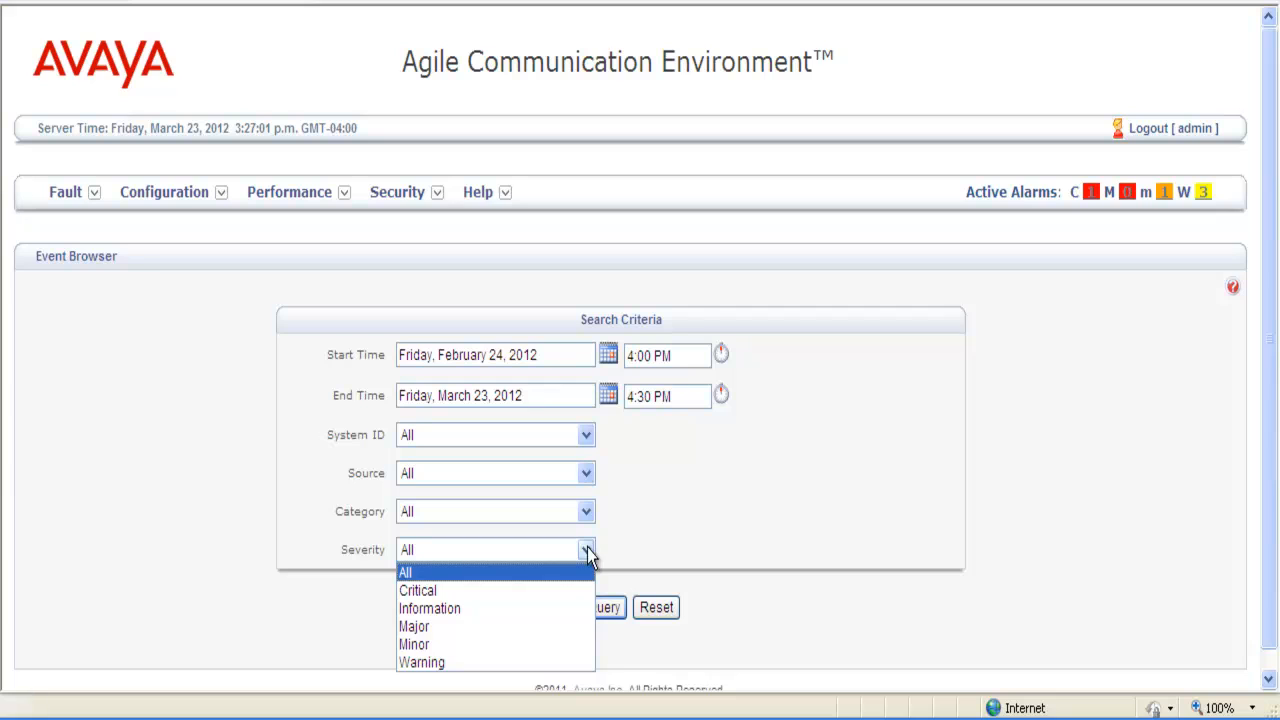
{"action": "left_click", "coordinate": [430, 663]}
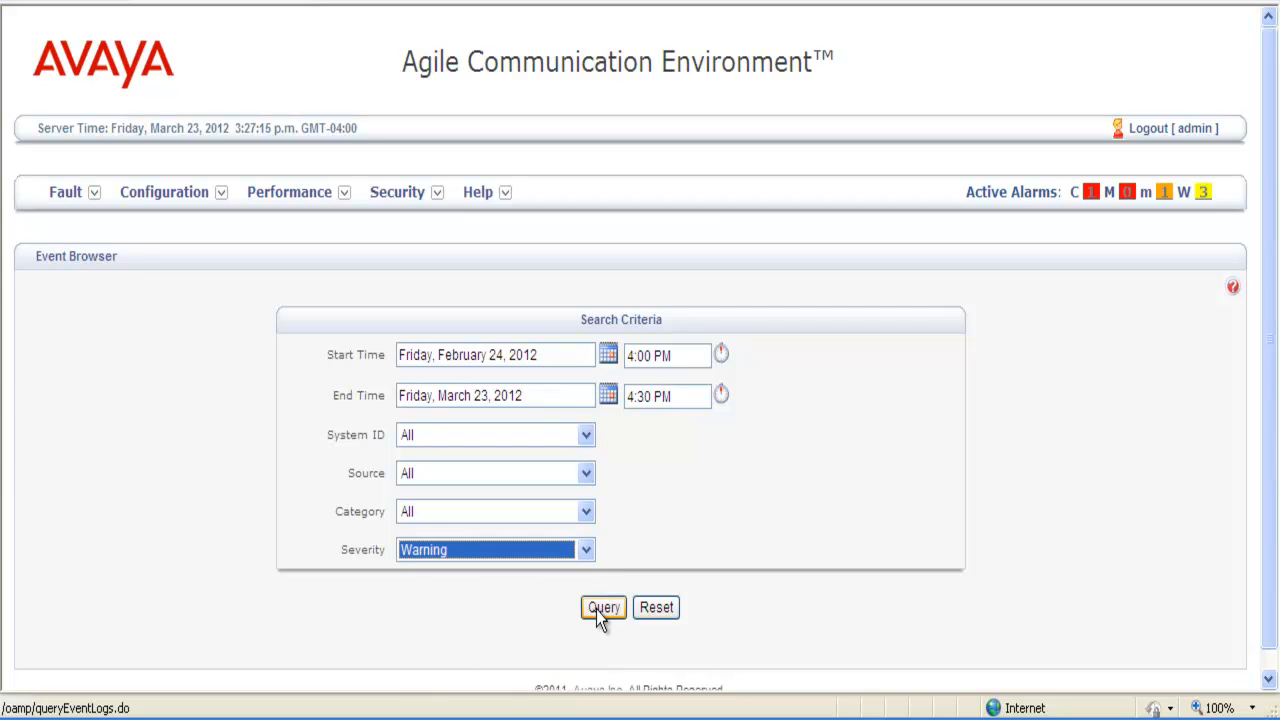
{"action": "left_click", "coordinate": [600, 608]}
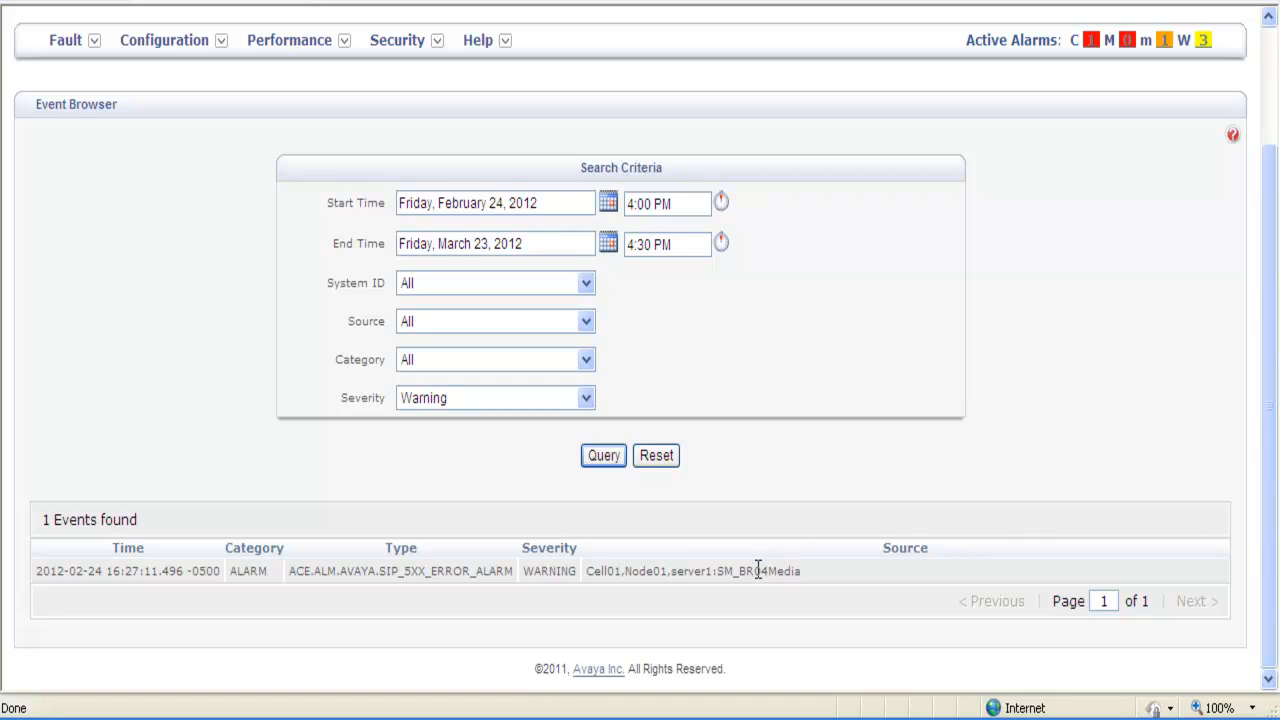
{"action": "left_click", "coordinate": [758, 571]}
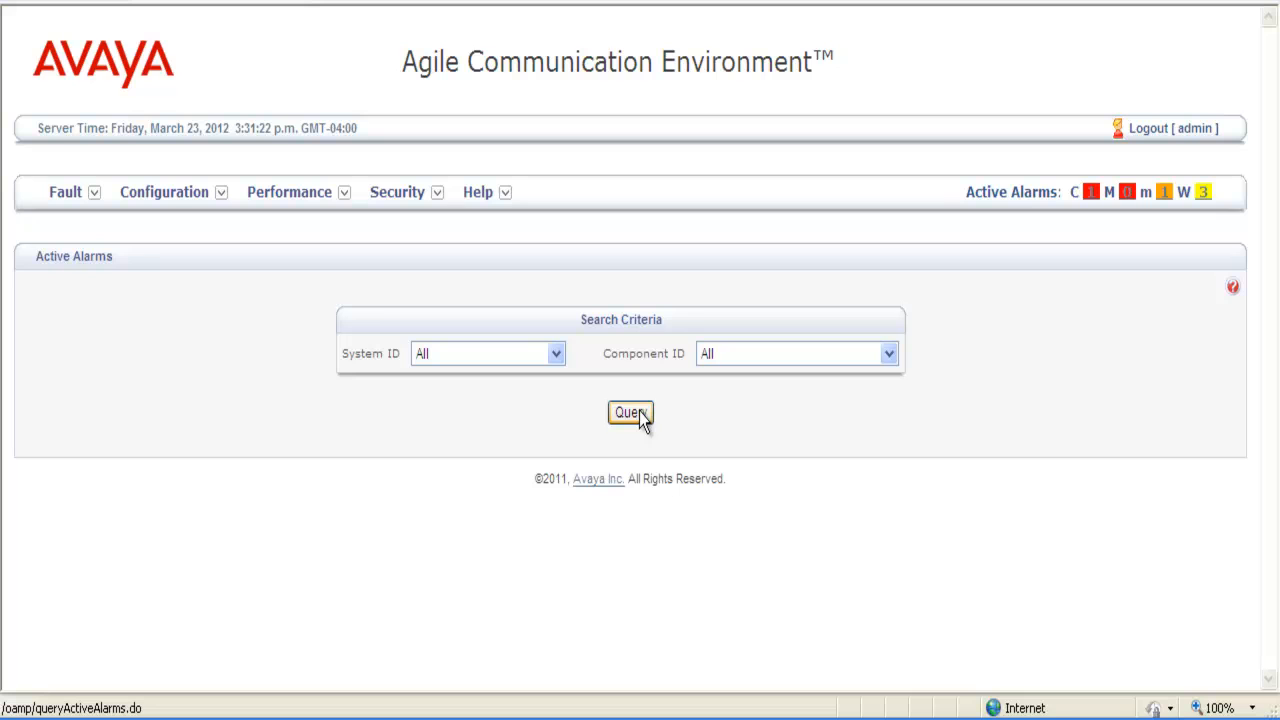
Re-run the Active Alarms query, listing all five alarms including the SM_BR04Media SIP 5XX warning
{"action": "left_click", "coordinate": [641, 420]}
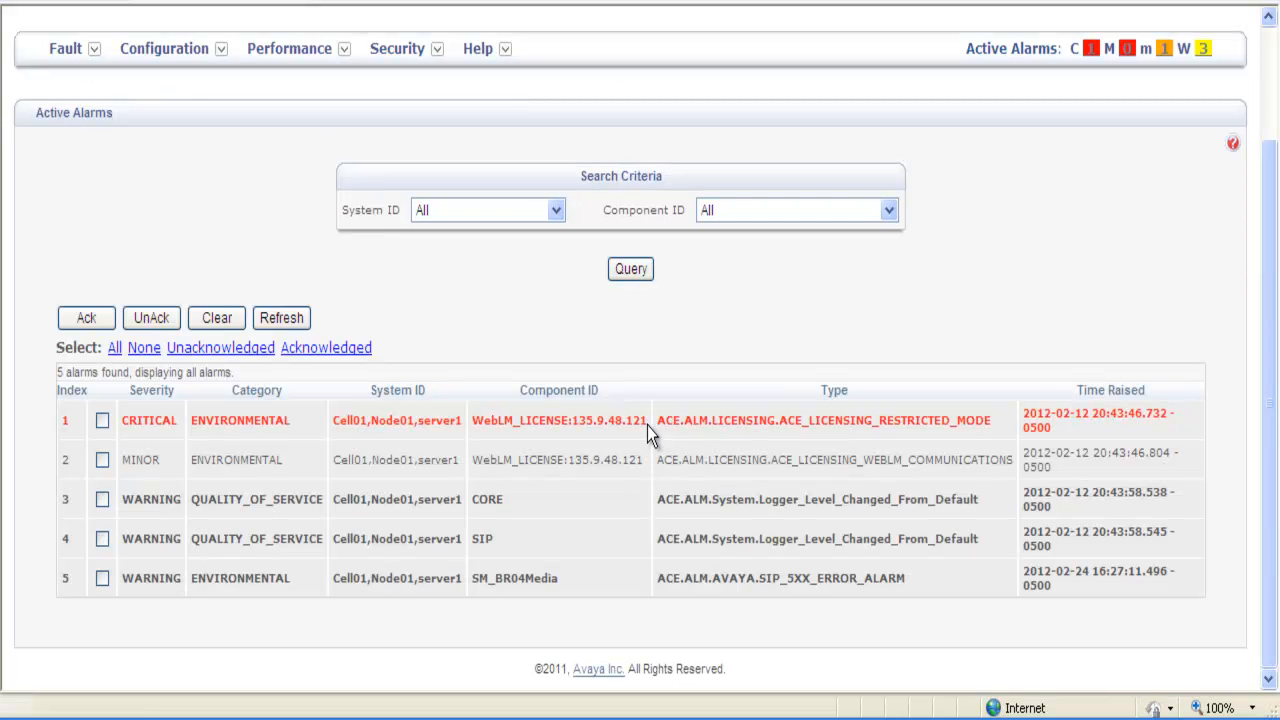